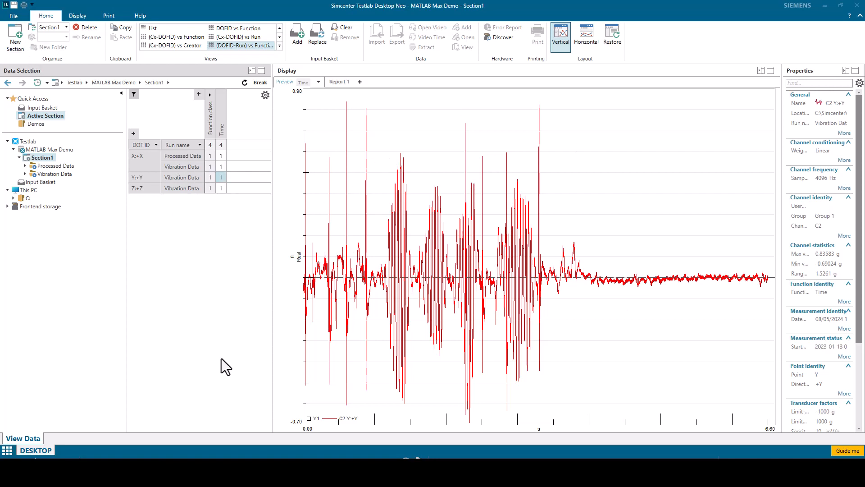
# Step: Load the Process Designer and Interactive Analysis add-ins, and return to the project data view
pyautogui.click(14, 16)
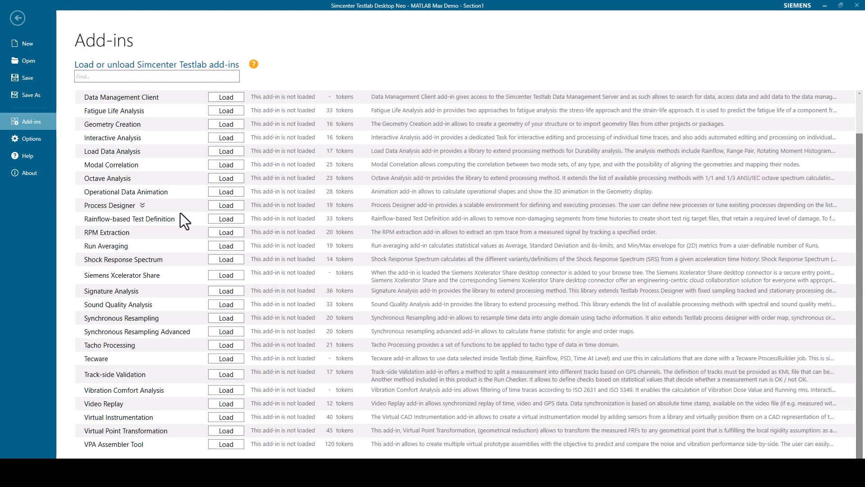
pyautogui.click(228, 207)
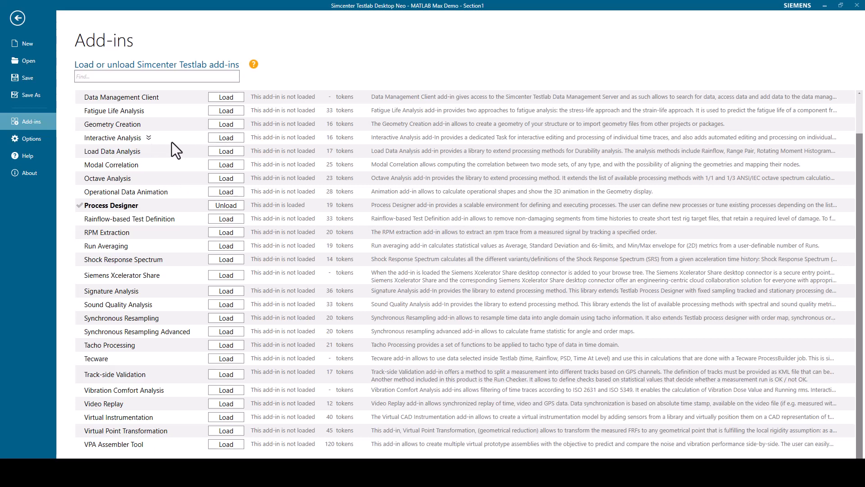
pyautogui.click(233, 138)
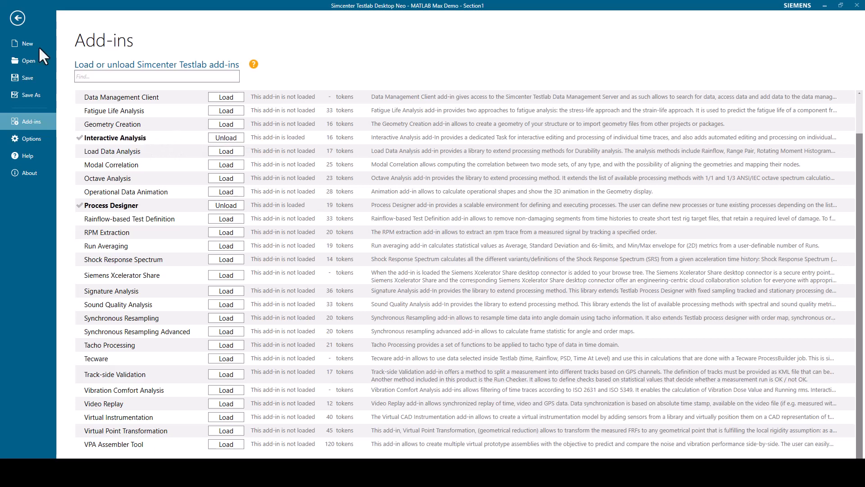
pyautogui.click(16, 17)
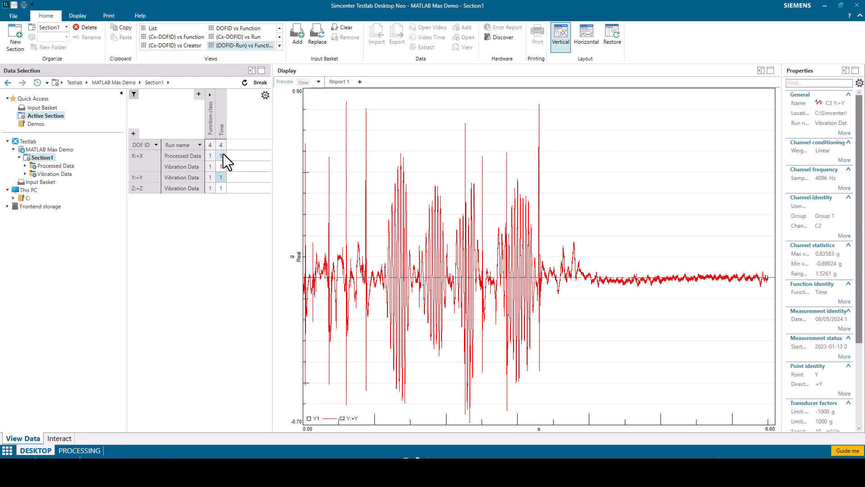
# Step: Add the X, Y and Z Vibration Data time traces to the Input Basket and display the basket's three traces together
pyautogui.click(225, 189)
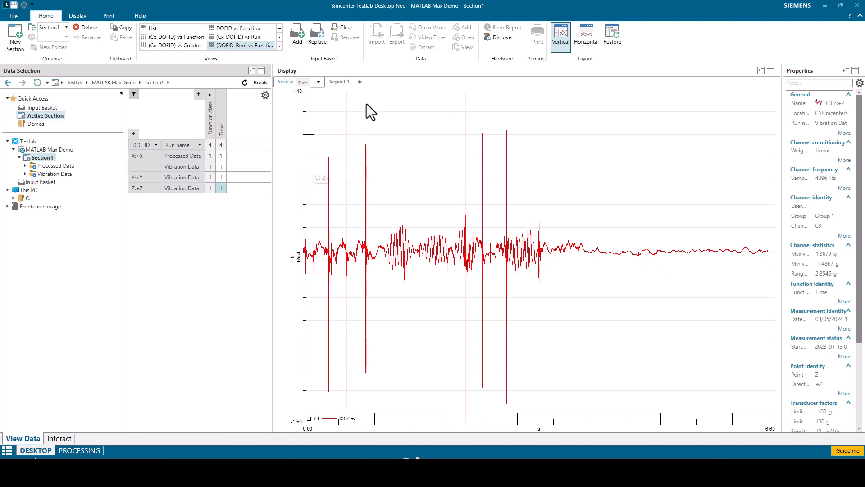
pyautogui.click(347, 97)
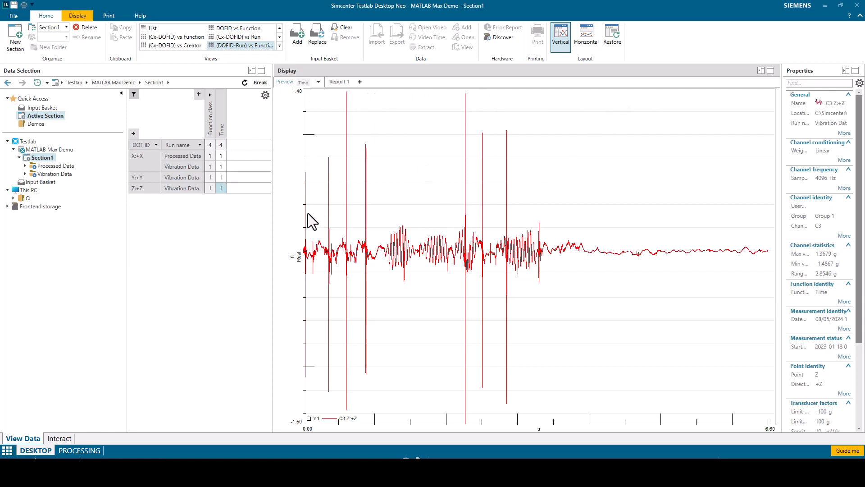
pyautogui.keyDown('shift'); pyautogui.click(221, 170); pyautogui.keyUp('shift')
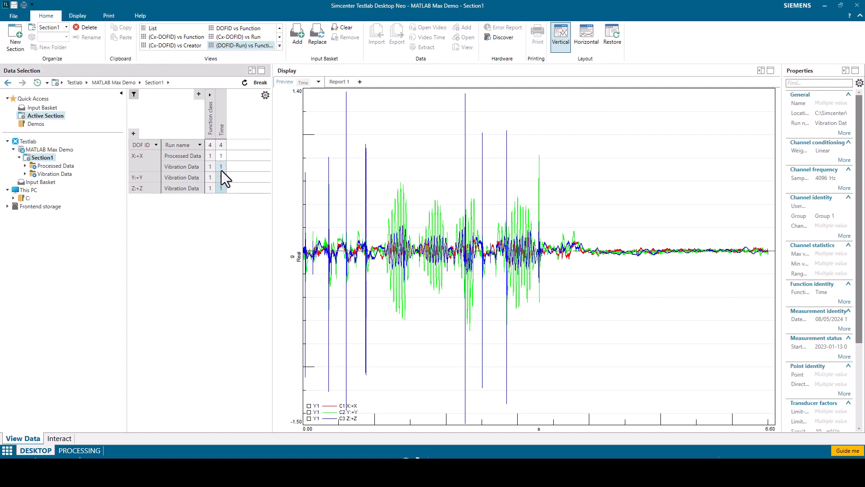
pyautogui.rightClick(221, 170)
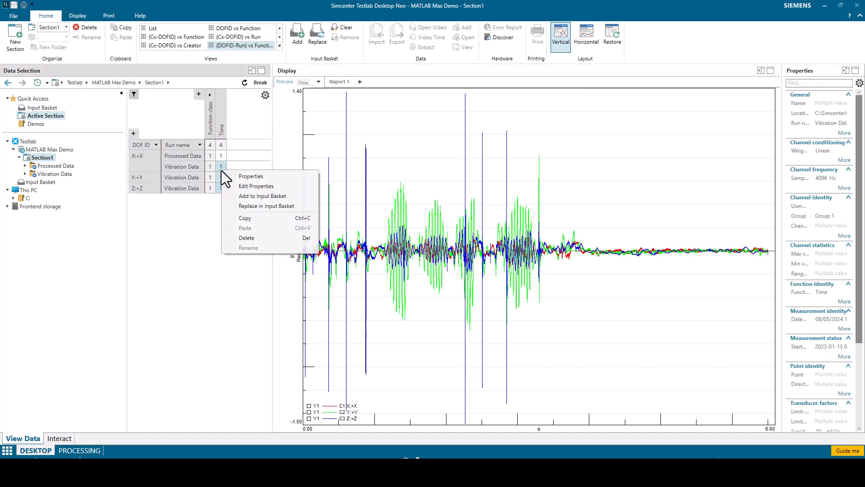
pyautogui.click(236, 198)
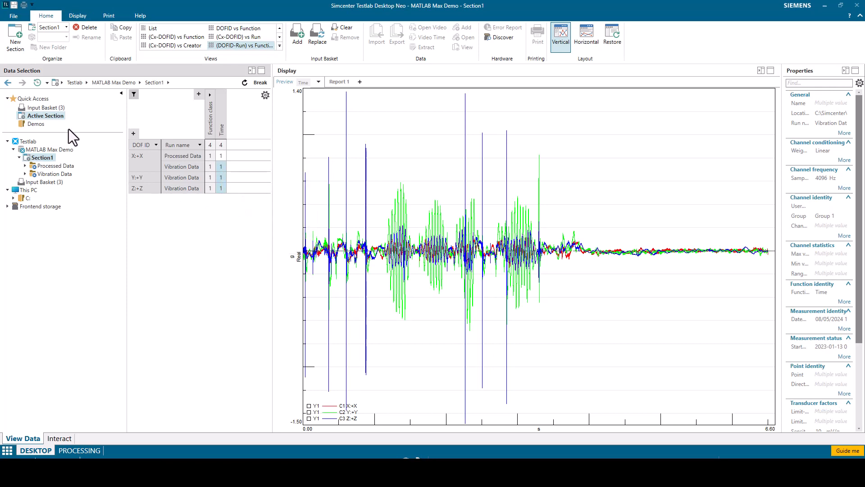
pyautogui.click(46, 108)
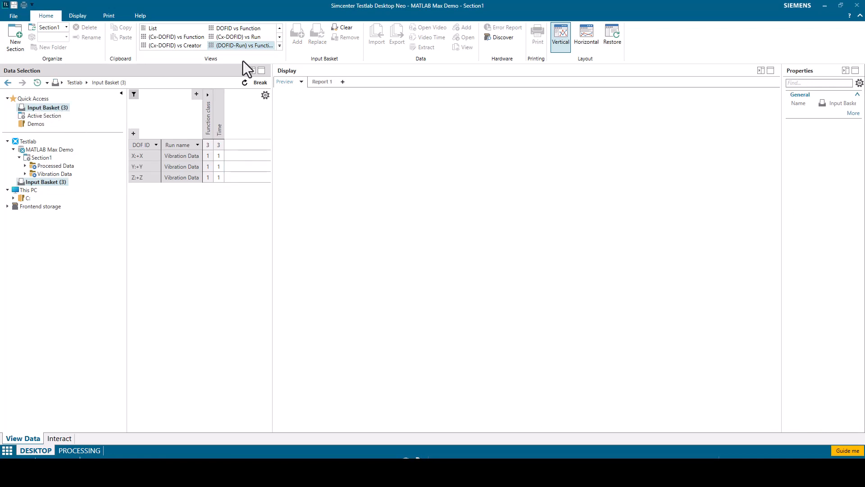
pyautogui.click(219, 145)
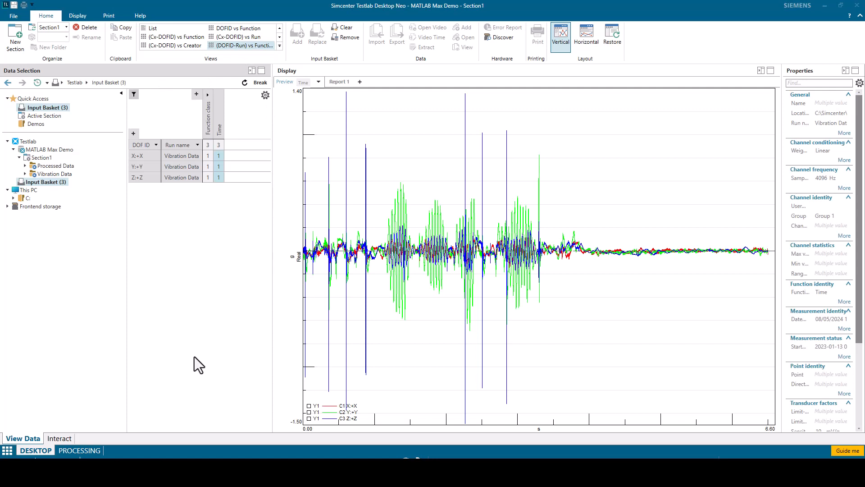
# Step: Switch to the Processing workspace and move the Input block closer to the middle of the process canvas
pyautogui.click(79, 450)
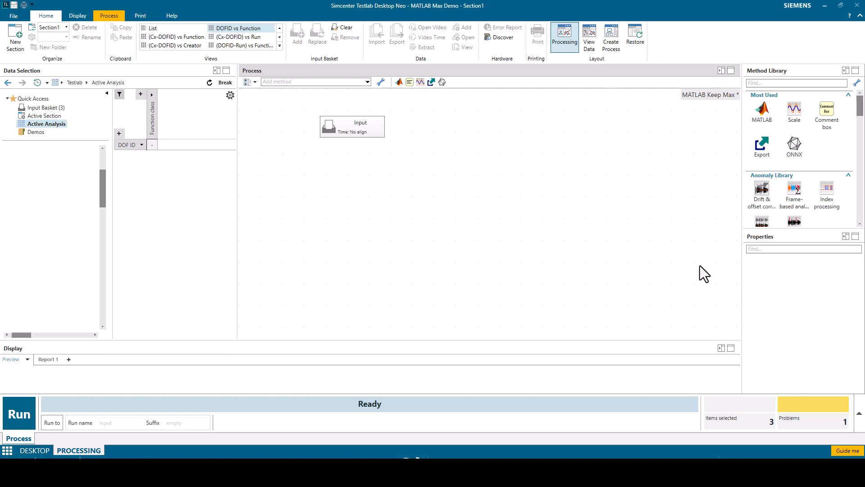
pyautogui.moveTo(362, 128); pyautogui.dragTo(459, 143)
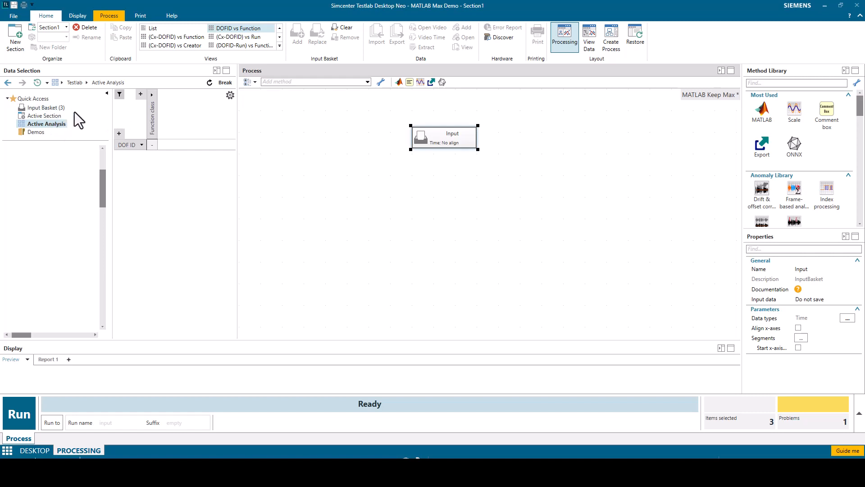
pyautogui.click(796, 83)
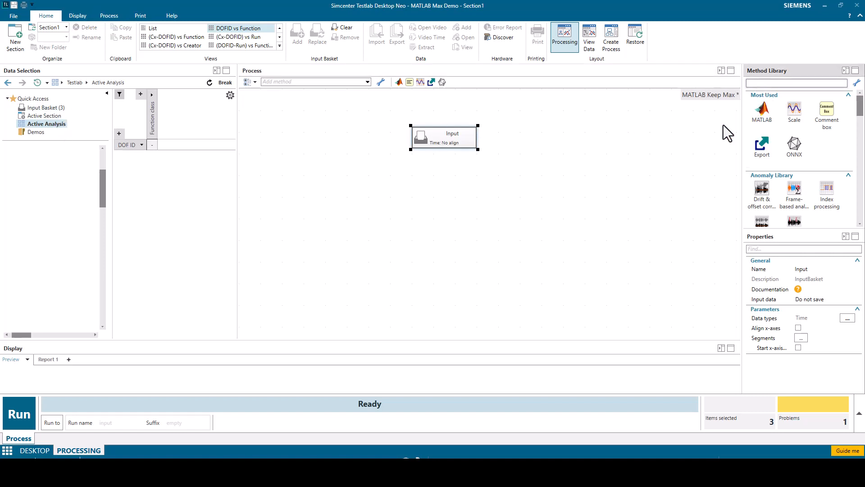
pyautogui.write('mat')
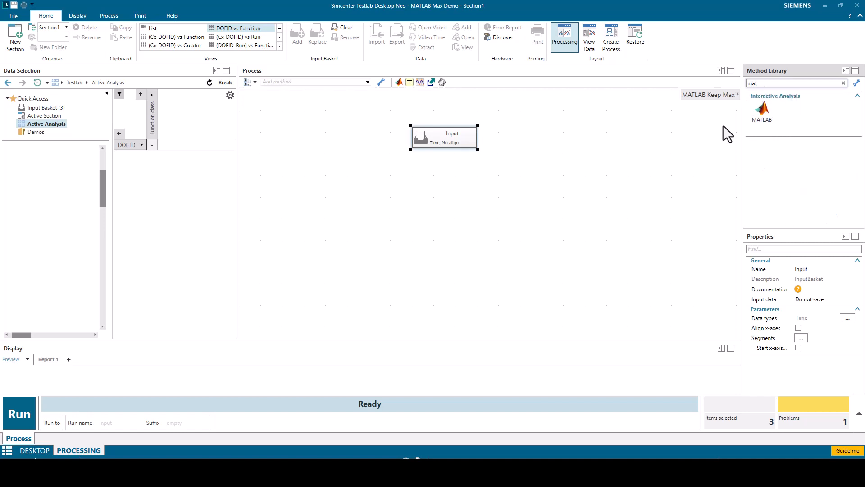
pyautogui.press('BackSpace')
pyautogui.press('BackSpace')
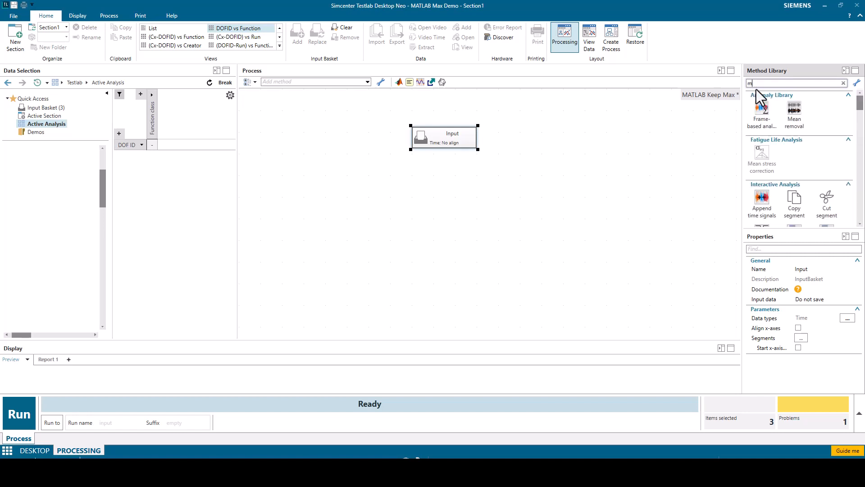
pyautogui.press('BackSpace')
# Step: Add the MATLAB method from the Interactive Analysis library below the Input block and connect Input to it
pyautogui.scroll(-3, 824, 184)
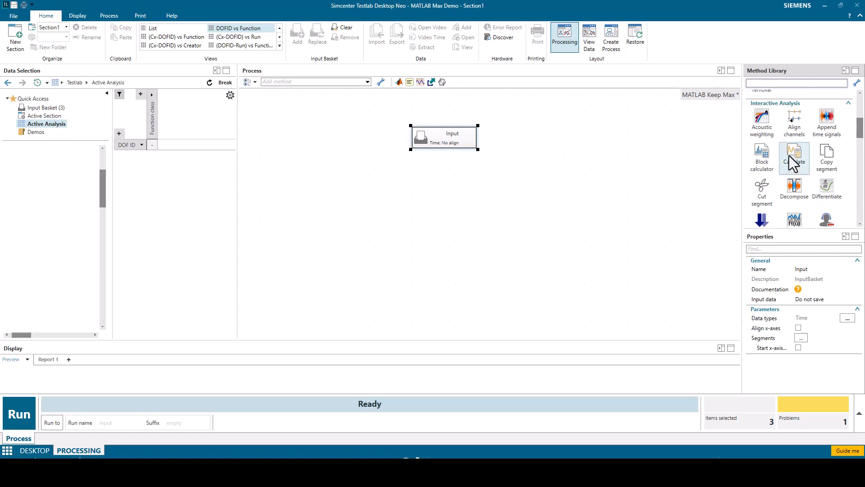
pyautogui.scroll(-3, 795, 181)
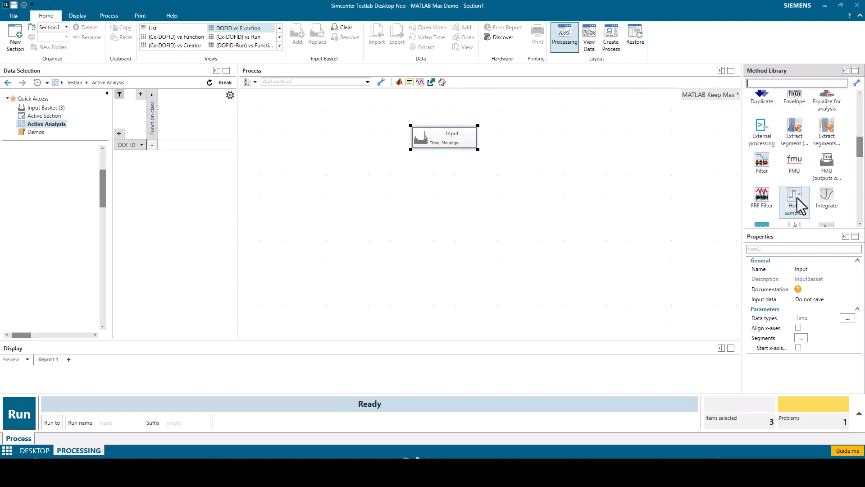
pyautogui.scroll(-3, 800, 207)
pyautogui.moveTo(793, 200); pyautogui.dragTo(413, 172)
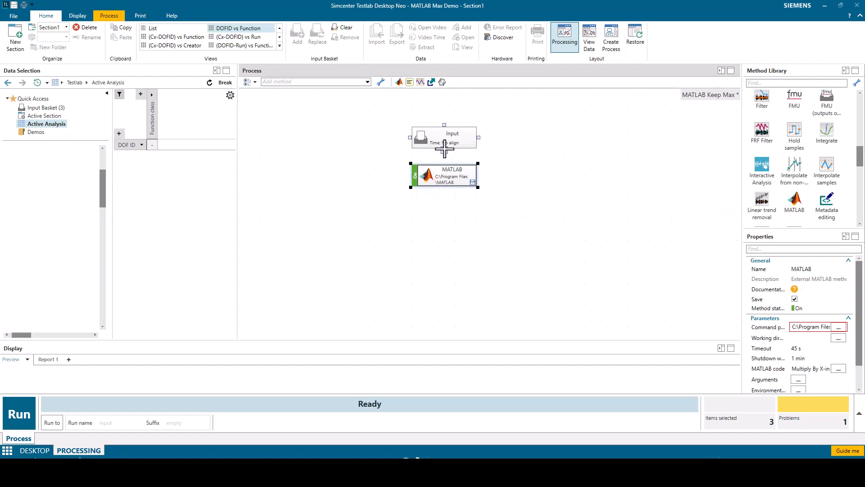
pyautogui.moveTo(444, 148); pyautogui.dragTo(444, 174)
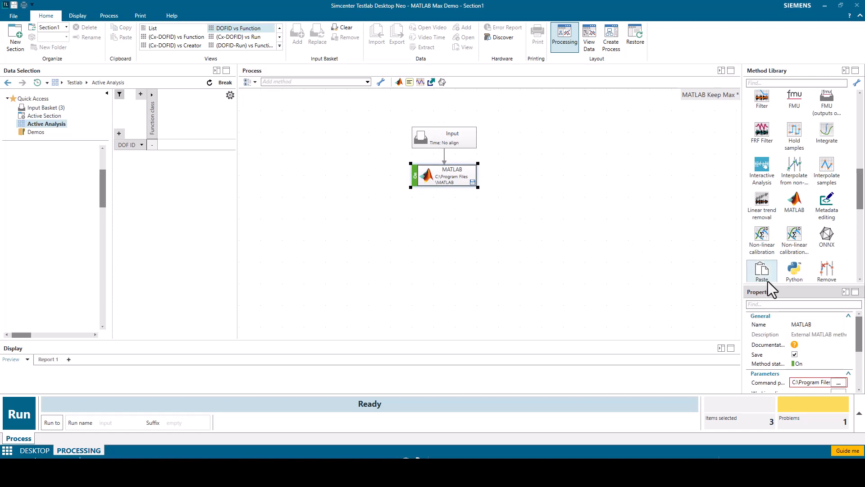
# Step: Examine the MATLAB method's properties at full size, especially its name, command path, working directory and timeout, and restore the layout
pyautogui.click(855, 292)
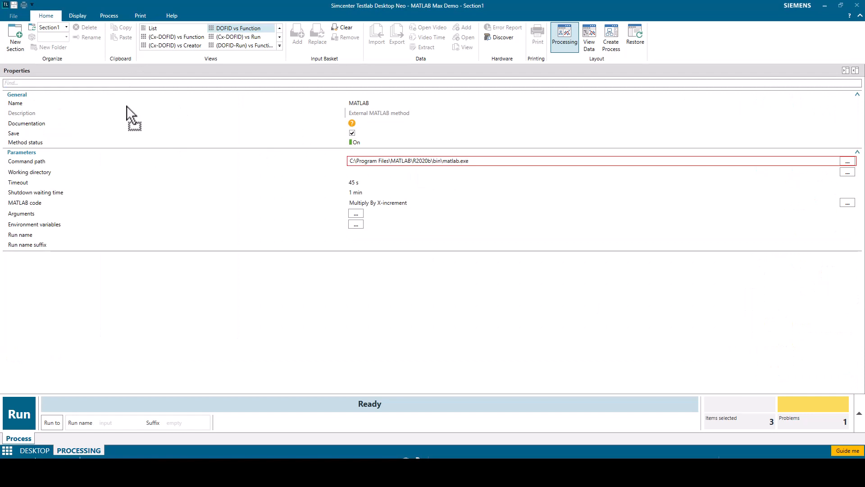
pyautogui.click(384, 106)
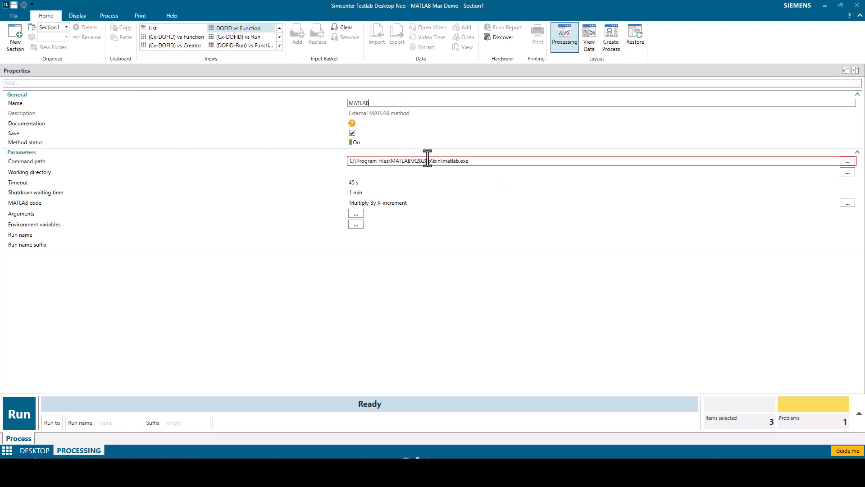
pyautogui.click(473, 161)
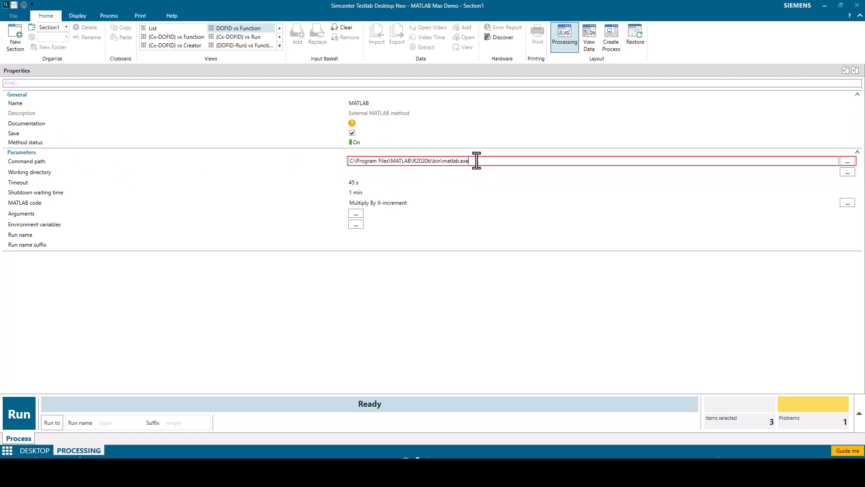
pyautogui.moveTo(350, 160); pyautogui.dragTo(478, 161)
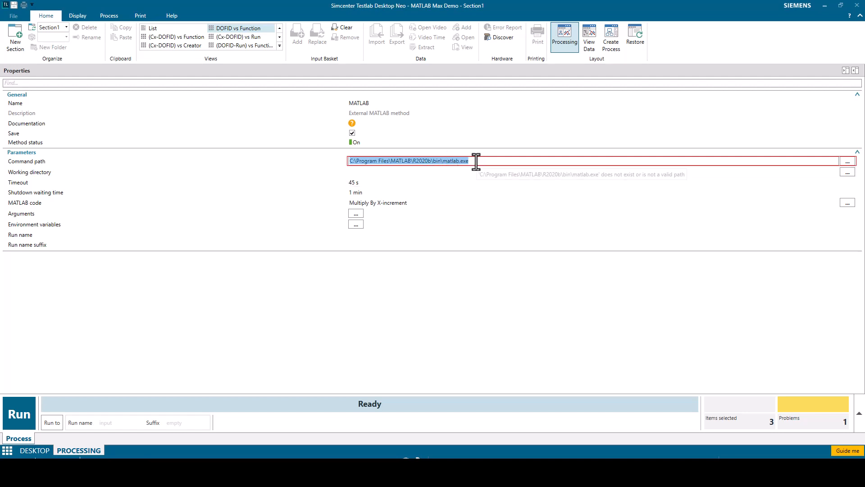
pyautogui.moveTo(473, 161); pyautogui.dragTo(360, 160)
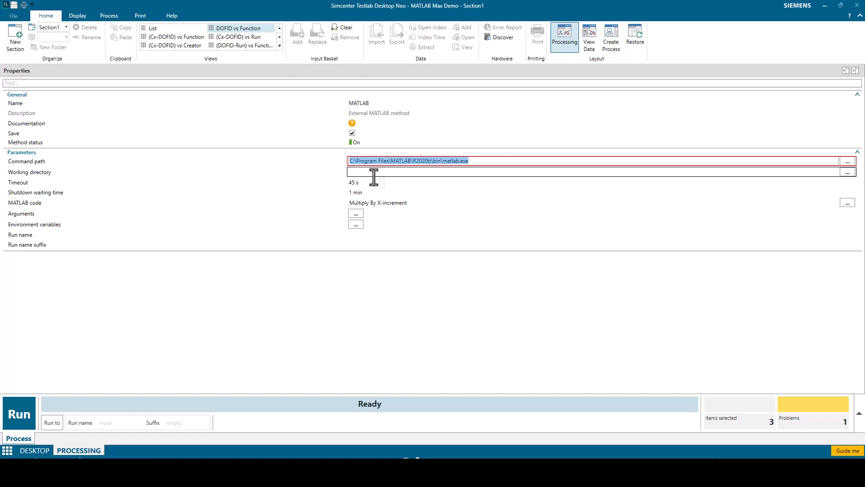
pyautogui.click(360, 182)
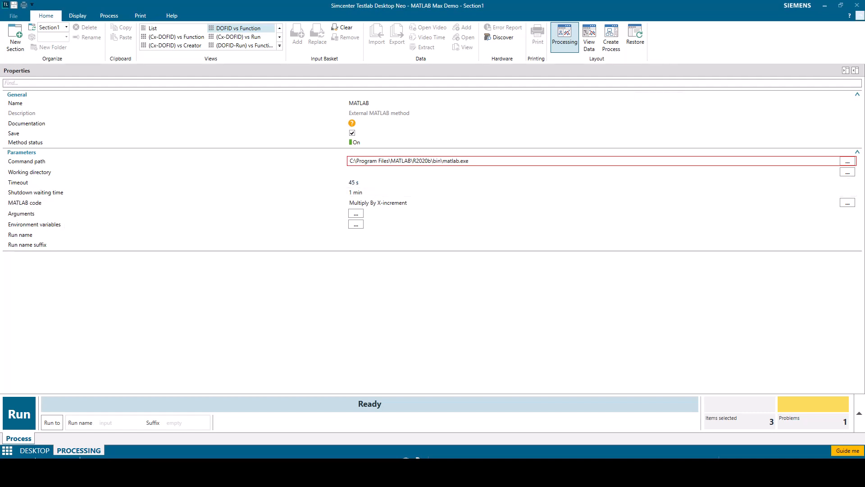
pyautogui.click(855, 71)
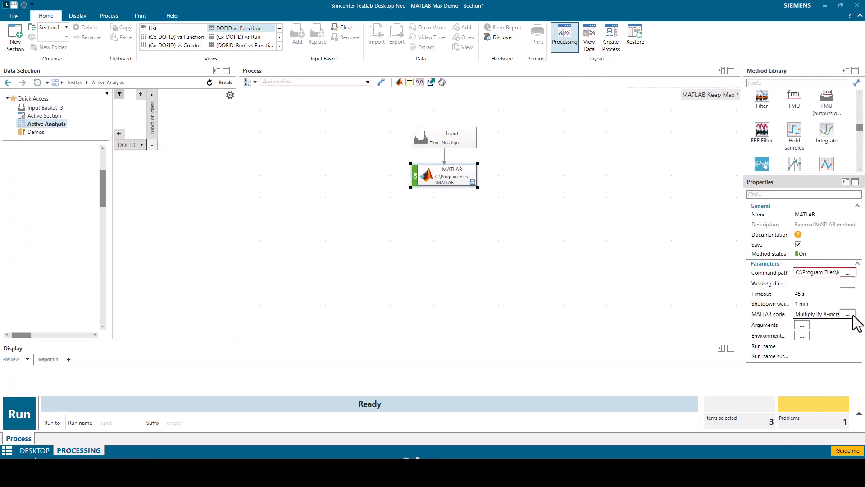
# Step: Open the MATLAB method's source code and read the script from the header comments down to the data operation section
pyautogui.click(851, 315)
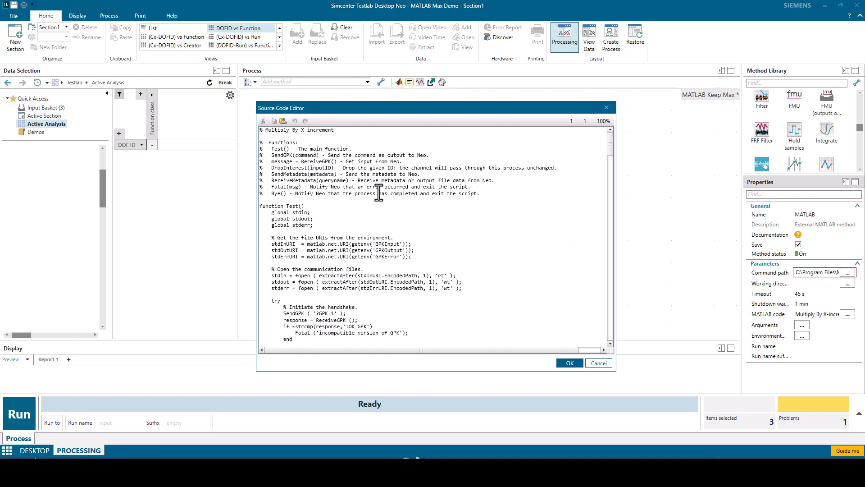
pyautogui.scroll(-3, 378, 193)
pyautogui.scroll(3, 378, 193)
pyautogui.scroll(-3, 352, 264)
pyautogui.scroll(3, 303, 171)
pyautogui.moveTo(260, 131); pyautogui.dragTo(420, 282)
pyautogui.scroll(-3, 421, 277)
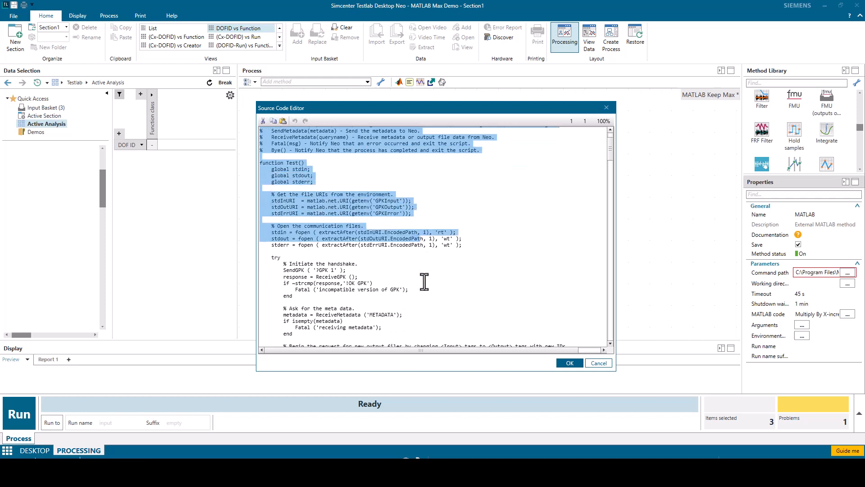
pyautogui.scroll(-15, 356, 225)
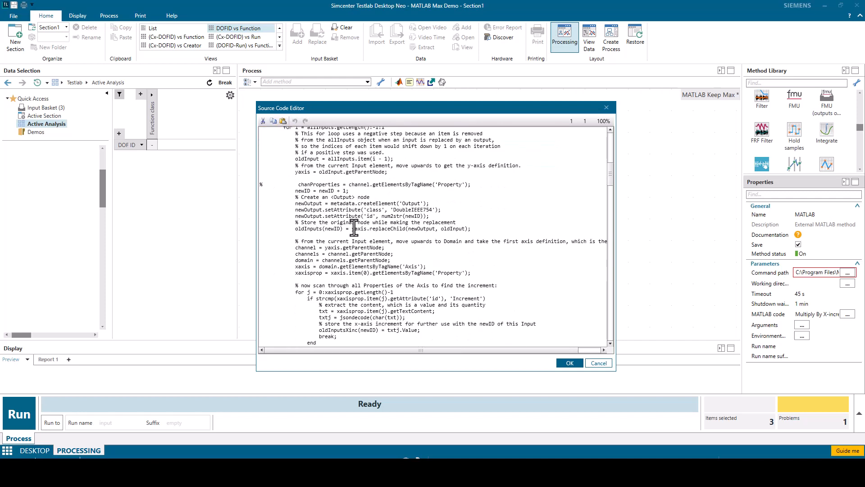
pyautogui.scroll(-13, 360, 226)
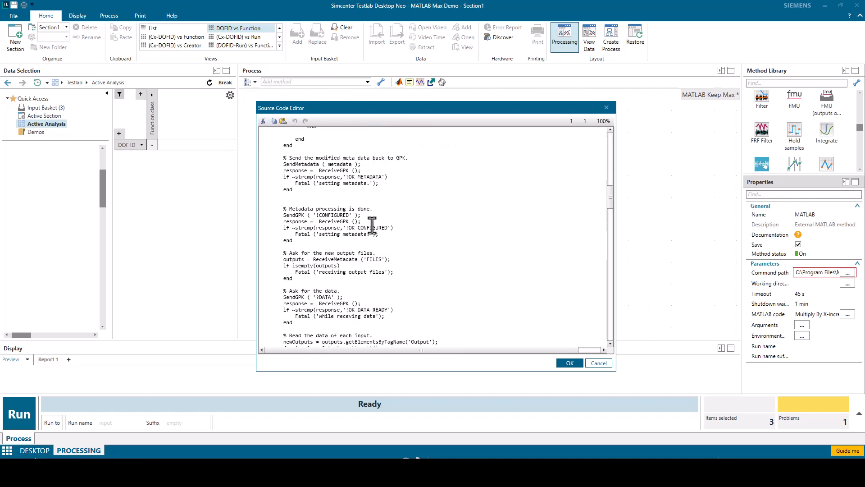
pyautogui.scroll(-4, 372, 226)
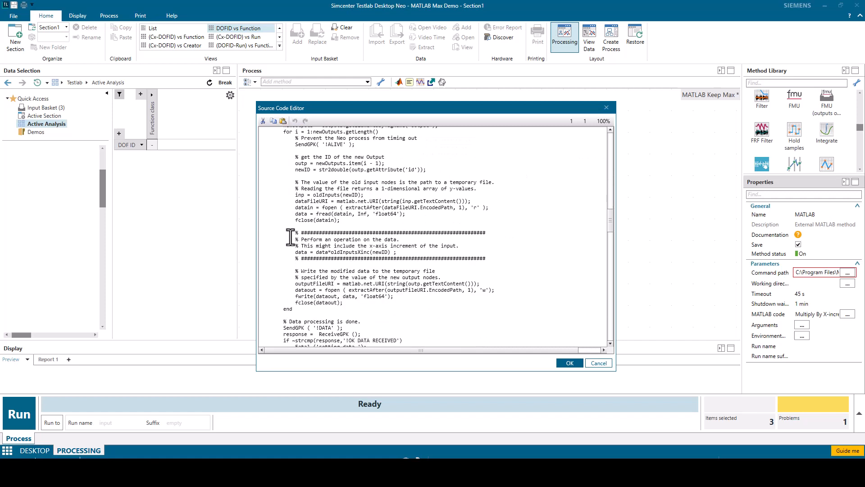
# Step: Examine the script's marked data operation block, including the line "data = data*oldInputsXinc(newID) ;"
pyautogui.moveTo(291, 234); pyautogui.dragTo(490, 232)
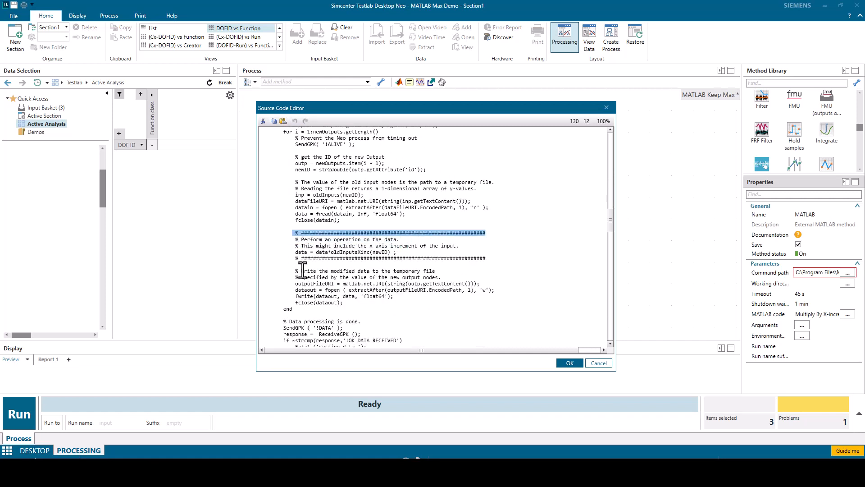
pyautogui.moveTo(293, 261); pyautogui.dragTo(355, 277)
pyautogui.moveTo(456, 251); pyautogui.dragTo(299, 252)
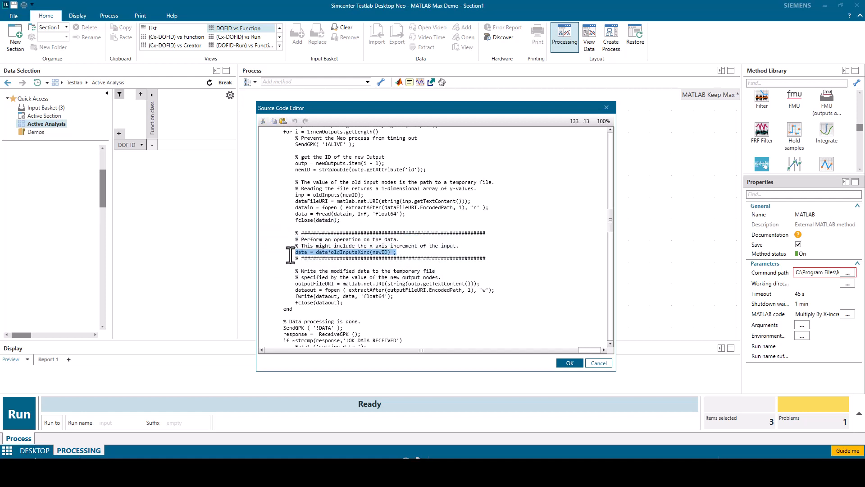
pyautogui.click(320, 257)
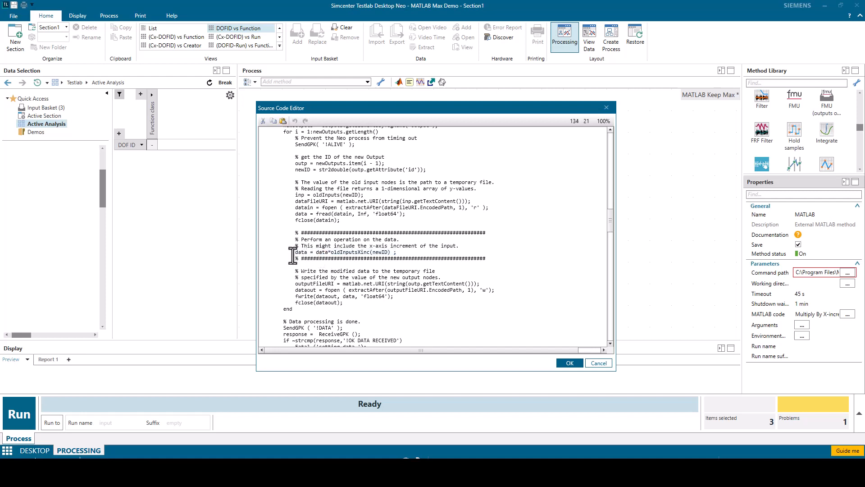
# Step: Replace the line "data = data*oldInputsXinc(newID) ;" with a for loop that overwrites each data value with the running maximum, starting from "max = data(1);"
pyautogui.moveTo(296, 252)
pyautogui.mouseDown()
pyautogui.moveTo(409, 248)
pyautogui.moveTo(280, 256)
pyautogui.moveTo(287, 254)
pyautogui.mouseUp()
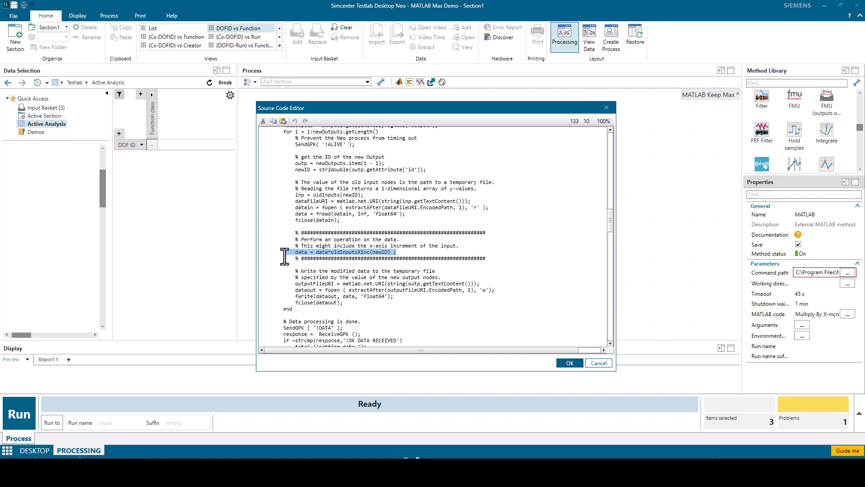
pyautogui.press('Delete')
pyautogui.press('Return')
pyautogui.press('Return')
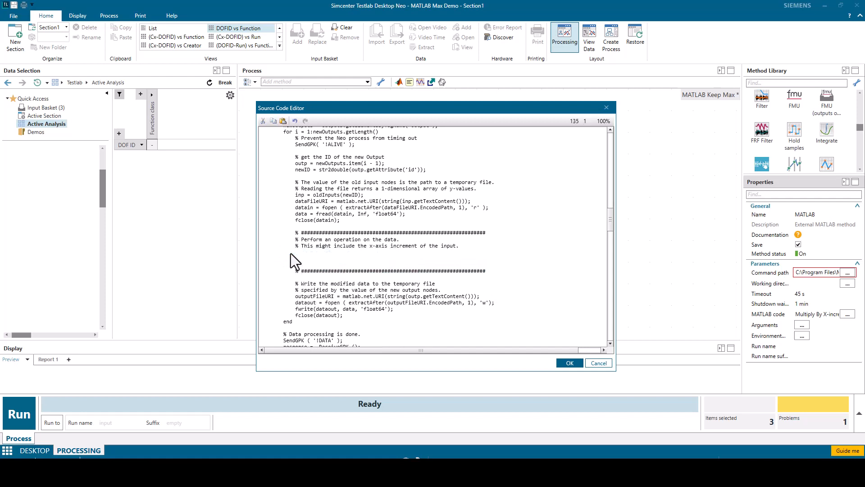
pyautogui.write('max = data(1); for i = 1:length(data)     if data(i) > max         max = data(i);     end     data(i) = max; end')
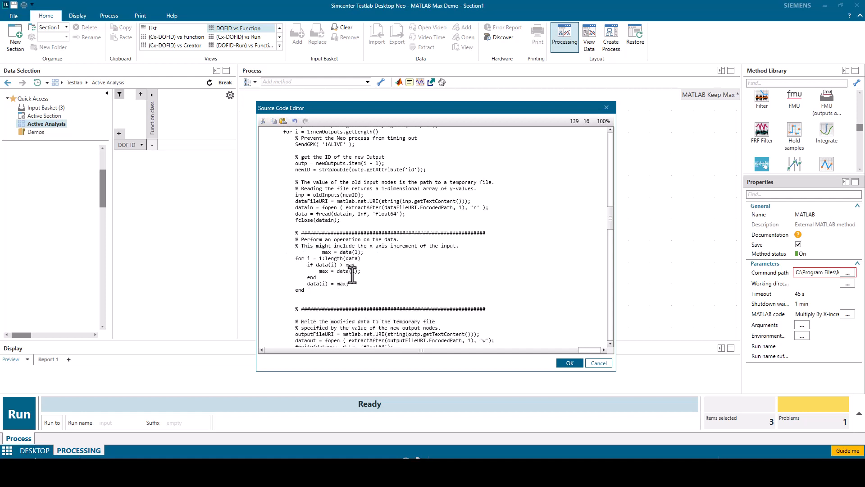
# Step: Remove the extra blank lines below the loop, and set off "max = data(1);" with a blank line above it and an indent
pyautogui.click(304, 300)
pyautogui.press('BackSpace')
pyautogui.press('BackSpace')
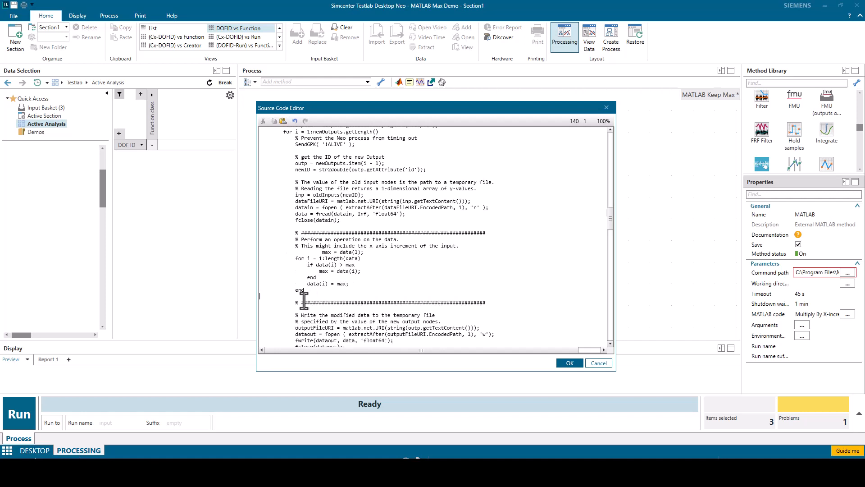
pyautogui.click(315, 252)
pyautogui.press('Return')
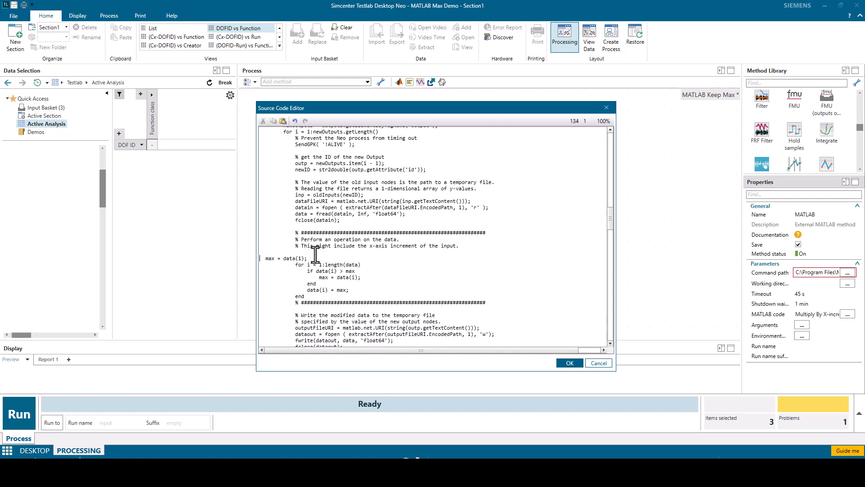
pyautogui.press('Tab')
pyautogui.press('Tab')
pyautogui.press('End')
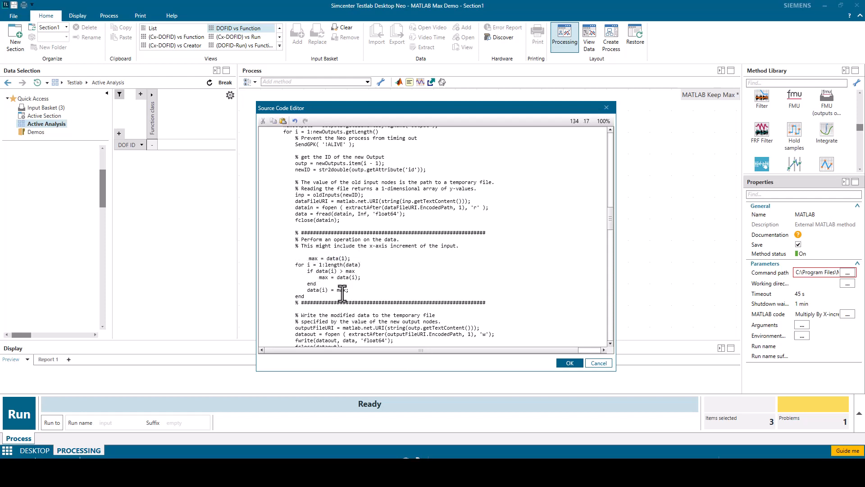
# Step: Review the new maximum loop in the script, keep the edited code and run the process on the input data
pyautogui.moveTo(314, 271); pyautogui.dragTo(357, 277)
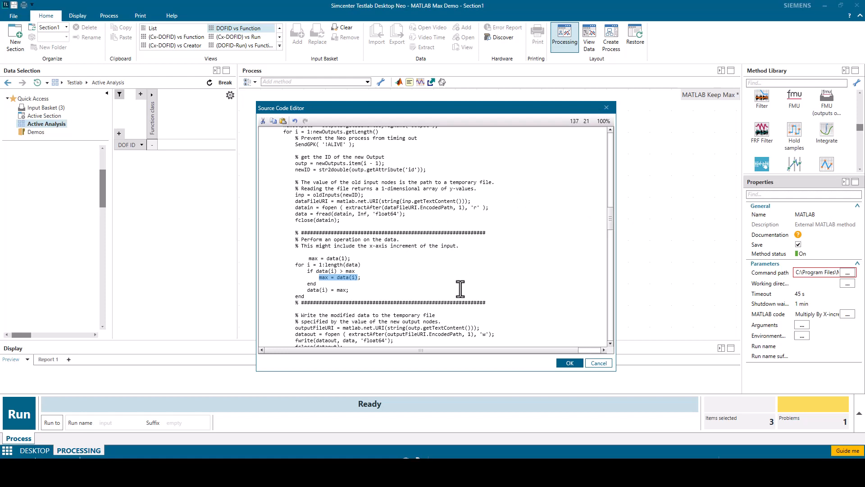
pyautogui.scroll(-3, 466, 268)
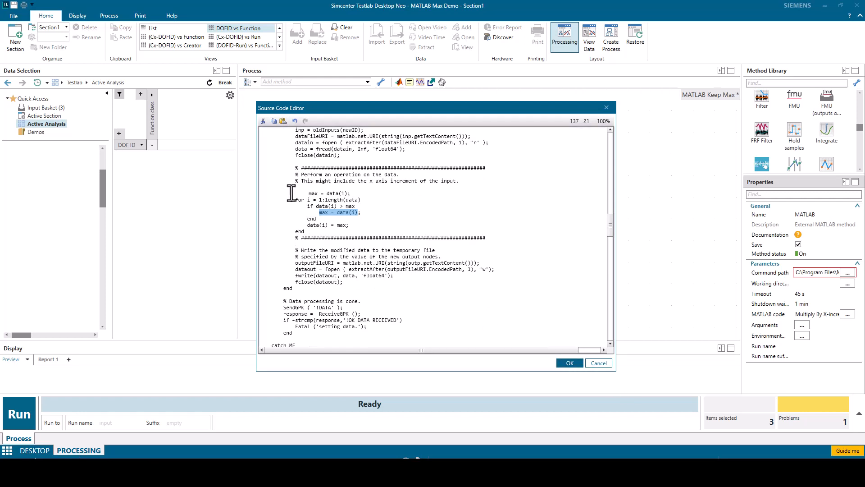
pyautogui.click(598, 362)
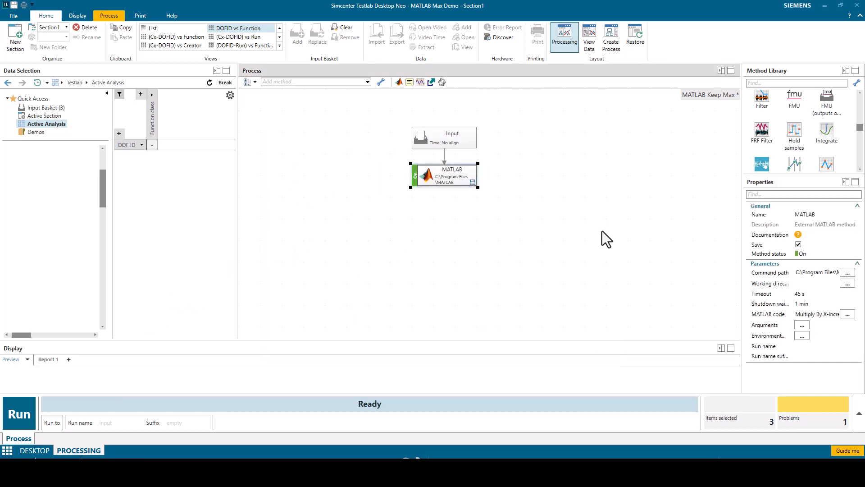
pyautogui.click(20, 414)
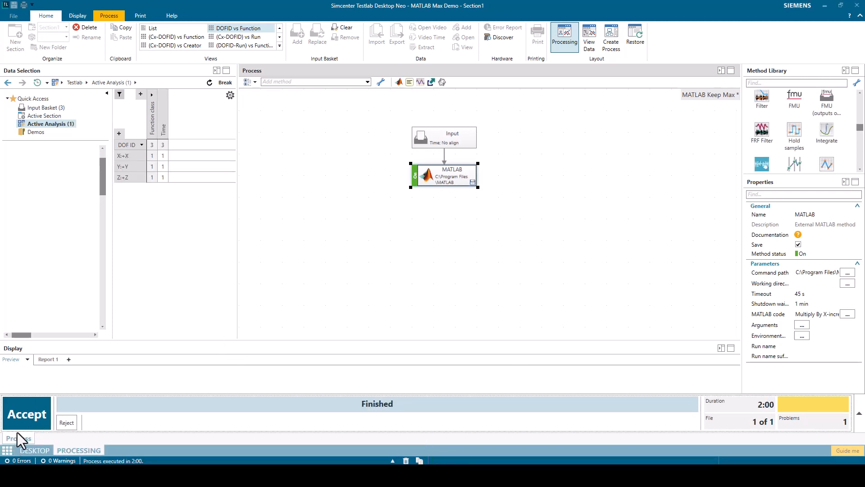
# Step: Preview the processed X, Y and Z time results from the active analysis one by one in an enlarged display
pyautogui.click(47, 131)
pyautogui.click(45, 125)
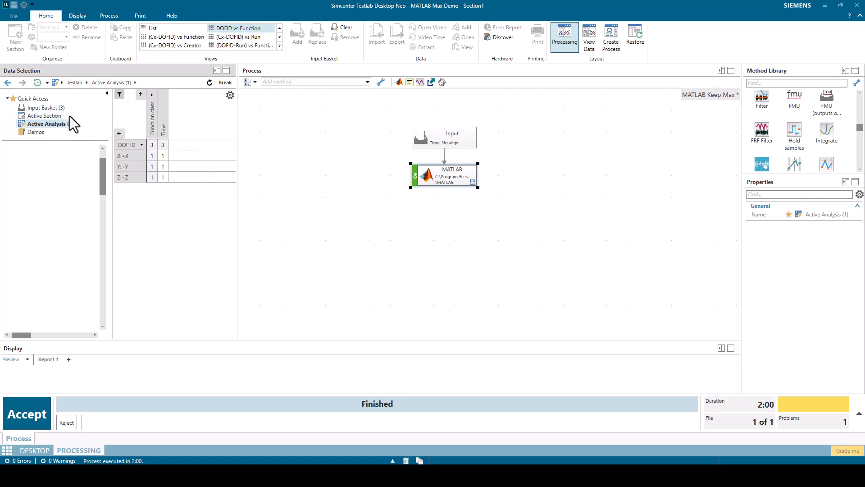
pyautogui.click(161, 156)
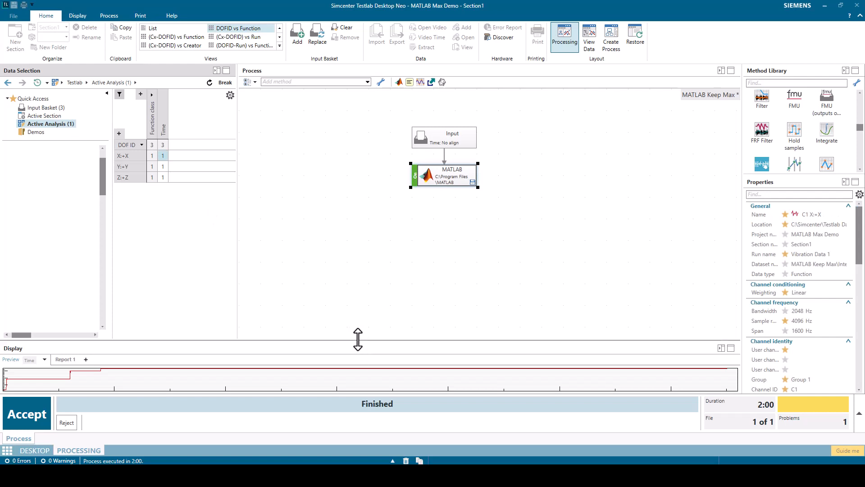
pyautogui.moveTo(357, 338); pyautogui.dragTo(351, 227)
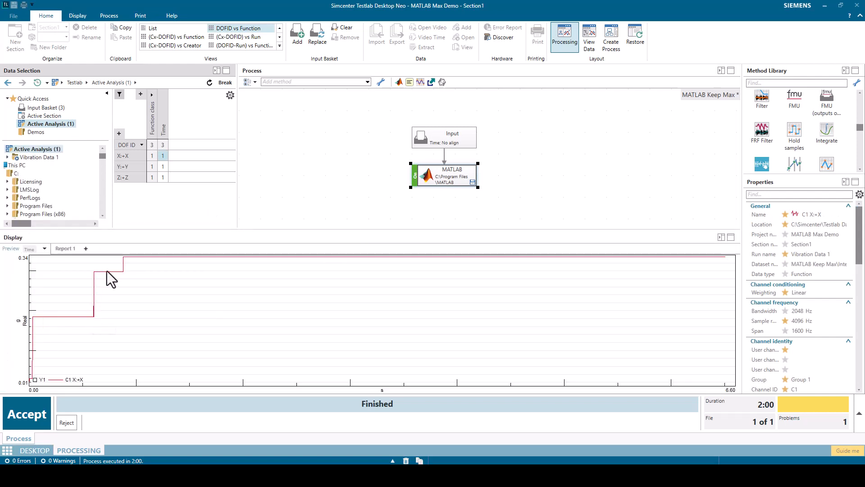
pyautogui.click(164, 167)
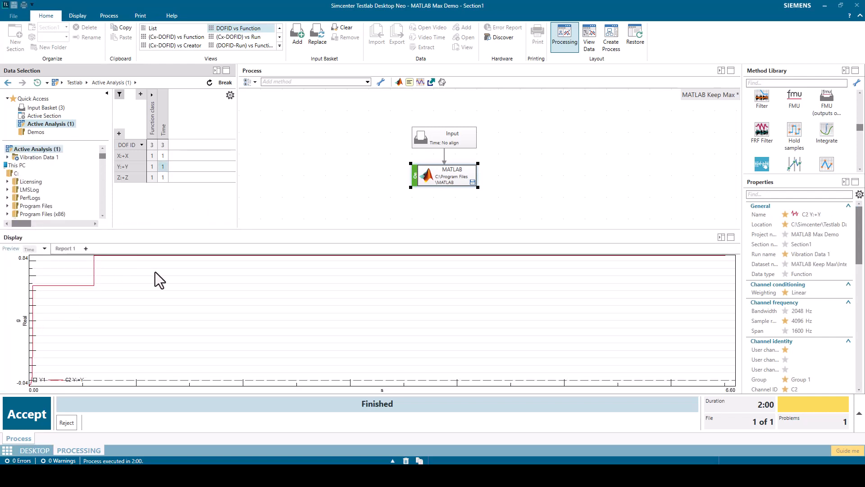
pyautogui.click(162, 177)
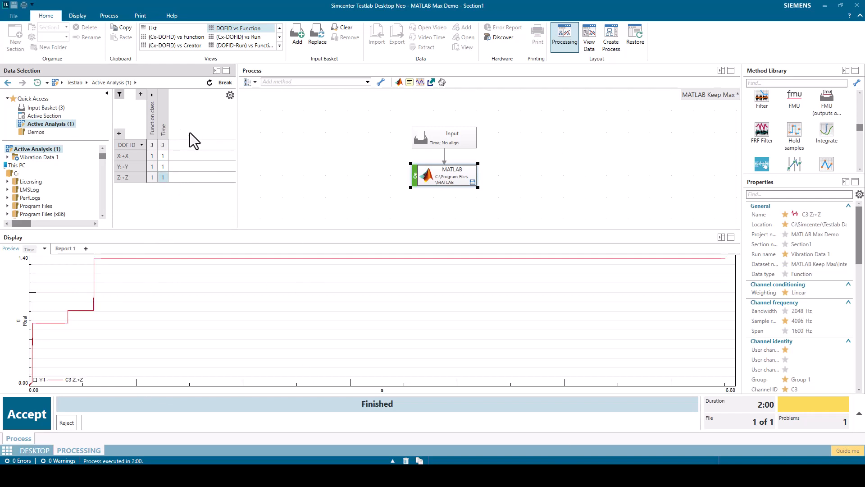
# Step: Accept the processing results and open the Vibration Data 1 run under Section1 in the Desktop's data view
pyautogui.click(25, 417)
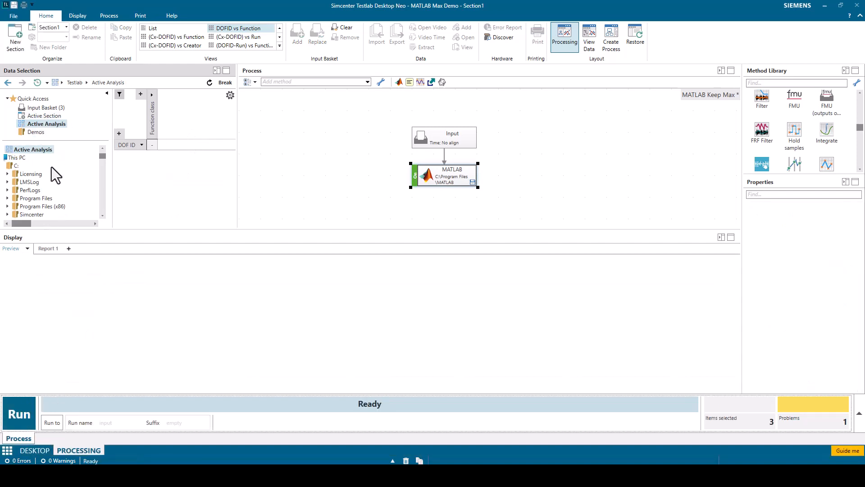
pyautogui.click(5, 157)
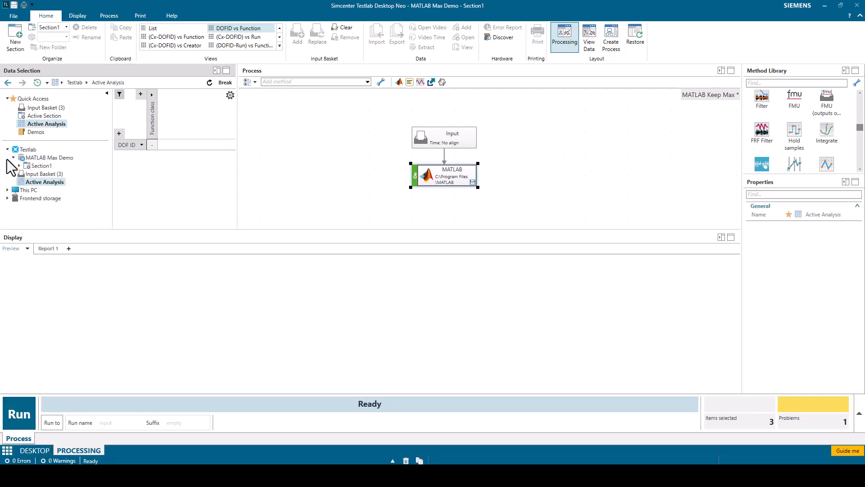
pyautogui.click(40, 166)
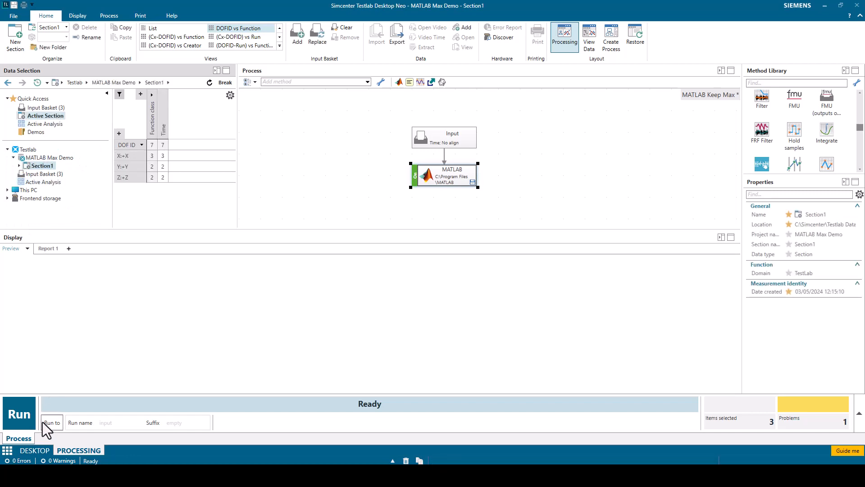
pyautogui.click(39, 449)
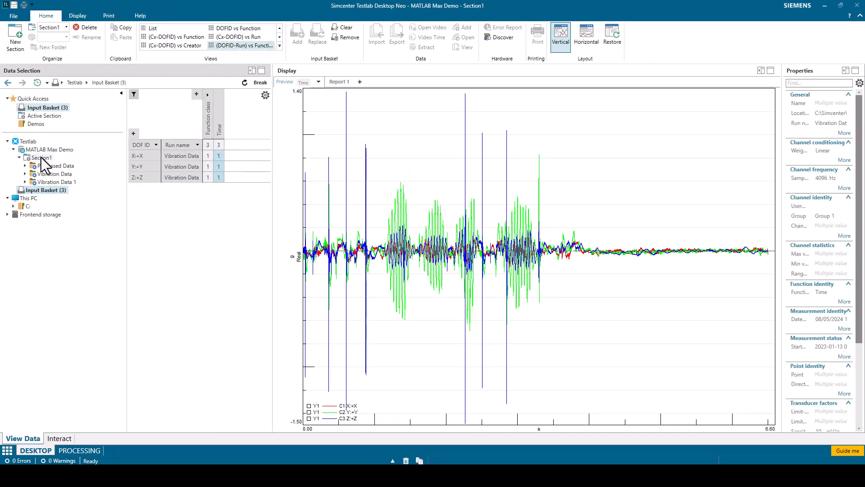
pyautogui.doubleClick(59, 182)
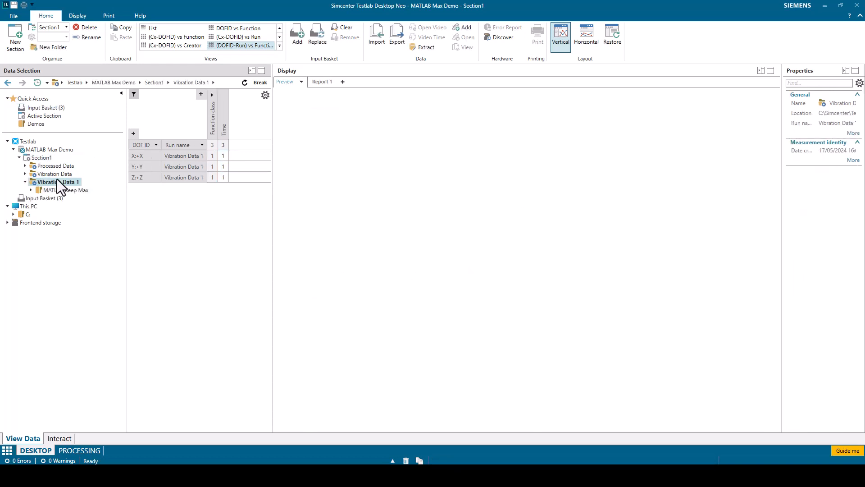
# Step: List all of Section1's data in the (Cx-DOFID) vs Run view
pyautogui.click(59, 175)
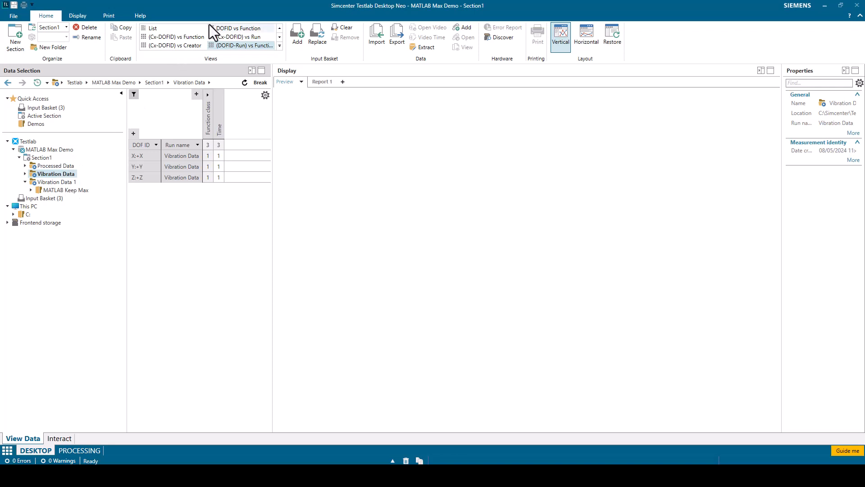
pyautogui.click(239, 31)
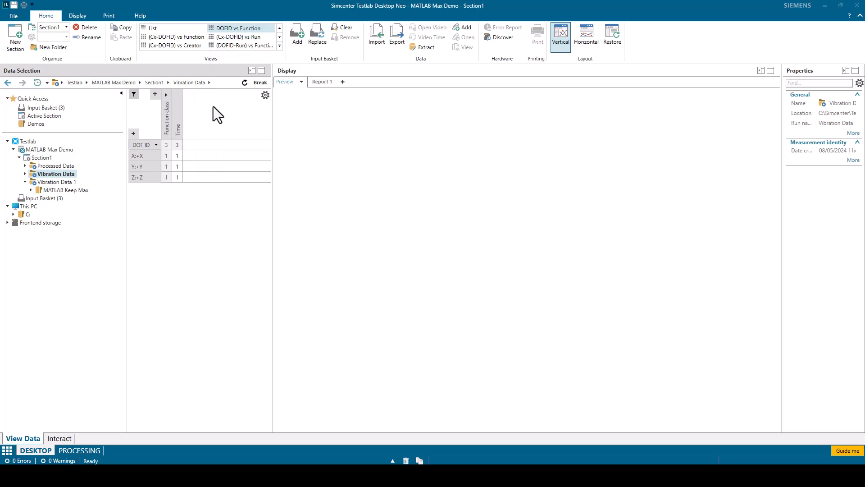
pyautogui.click(250, 39)
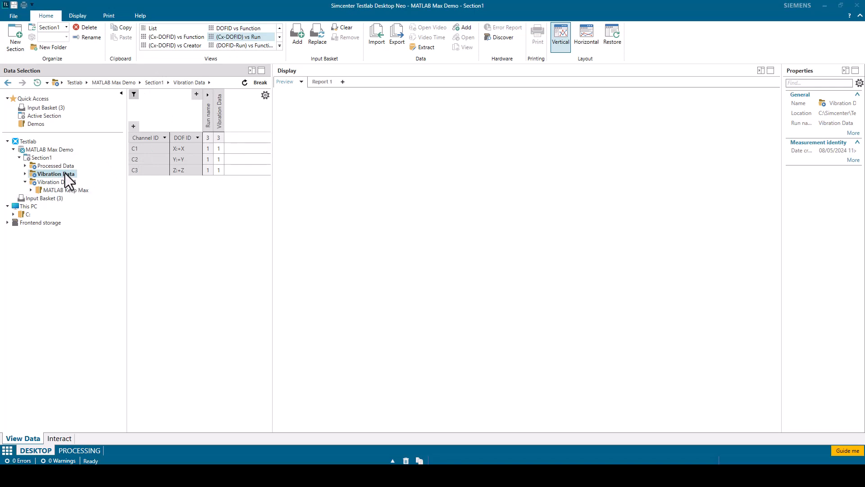
pyautogui.click(48, 159)
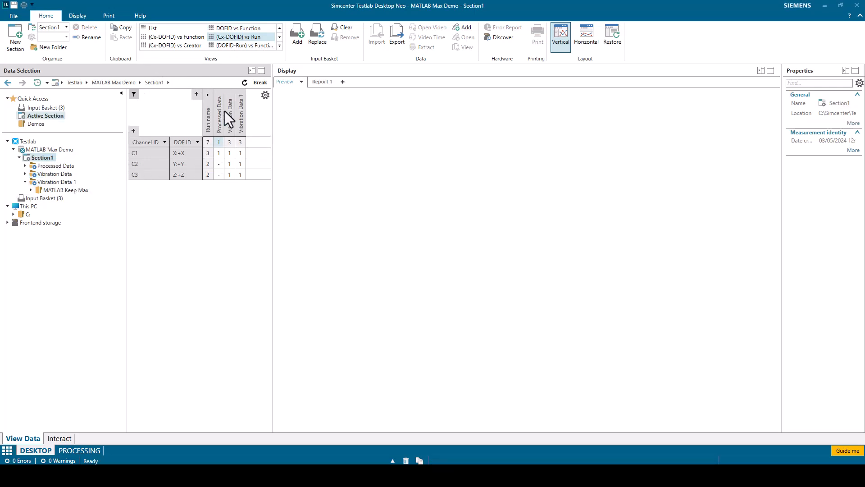
# Step: Compare the Vibration Data and Vibration Data 1 curves overlaid for channels C1, C2 and C3 in turn
pyautogui.click(232, 153)
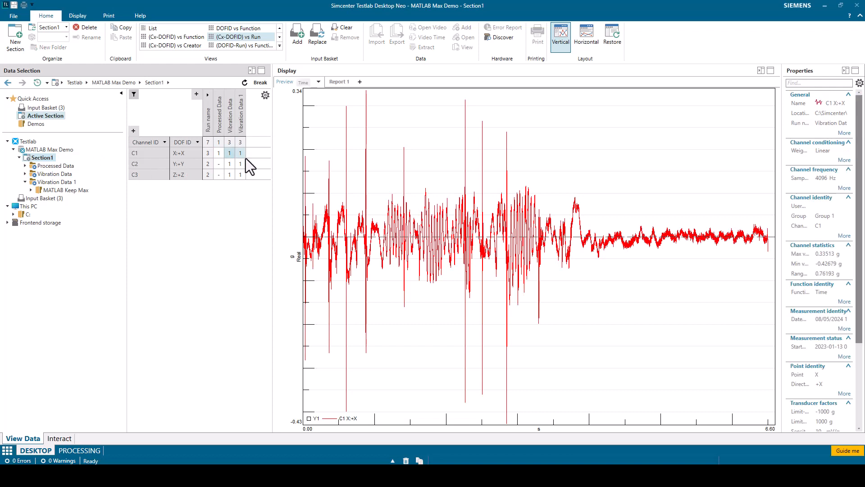
pyautogui.keyDown('ctrl'); pyautogui.click(243, 152); pyautogui.keyUp('ctrl')
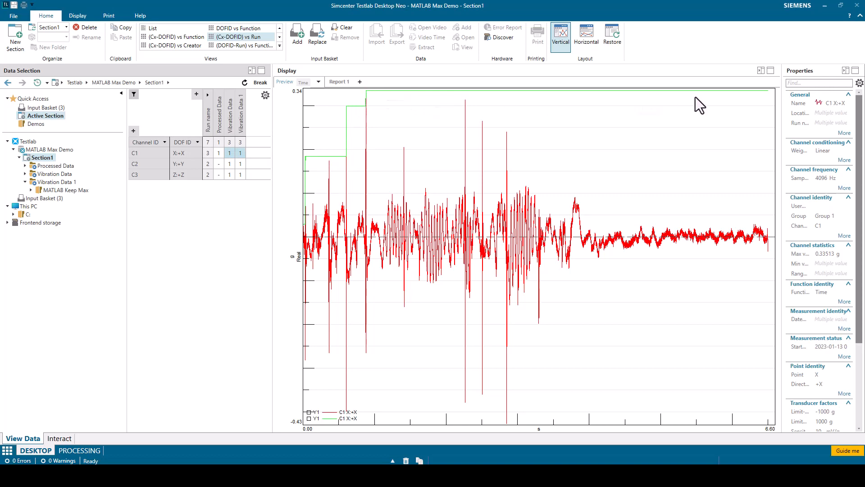
pyautogui.click(228, 163)
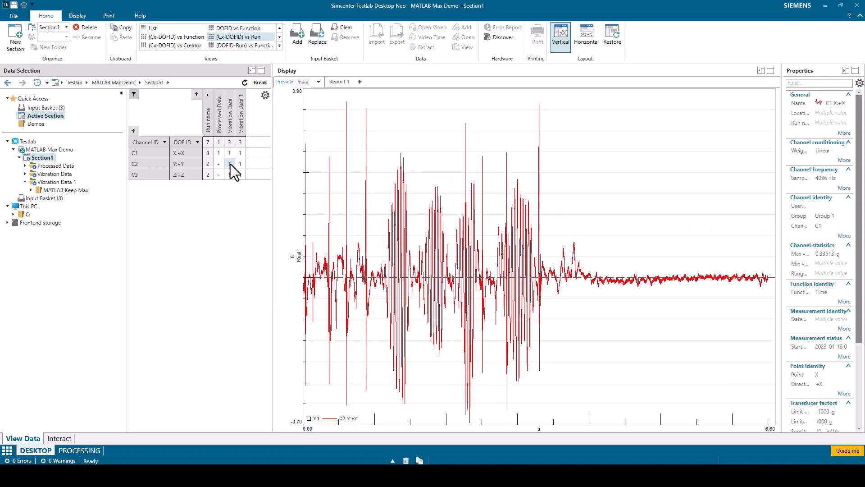
pyautogui.keyDown('ctrl'); pyautogui.click(238, 164); pyautogui.keyUp('ctrl')
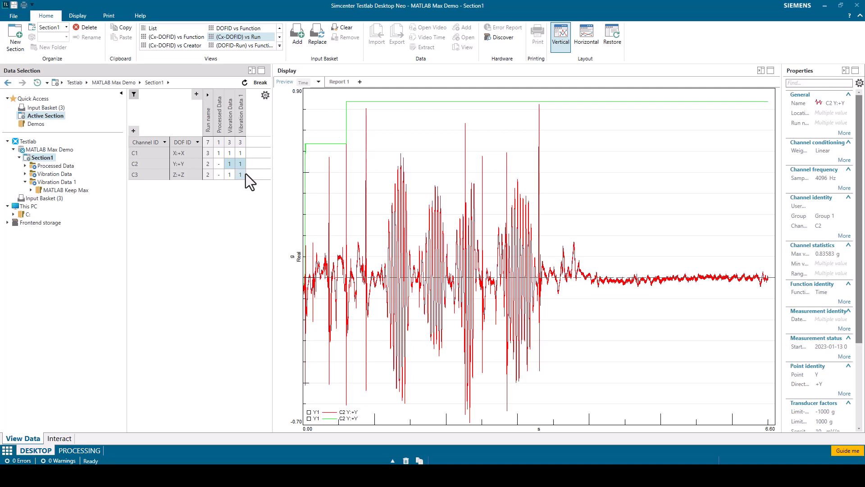
pyautogui.moveTo(237, 174); pyautogui.dragTo(231, 174)
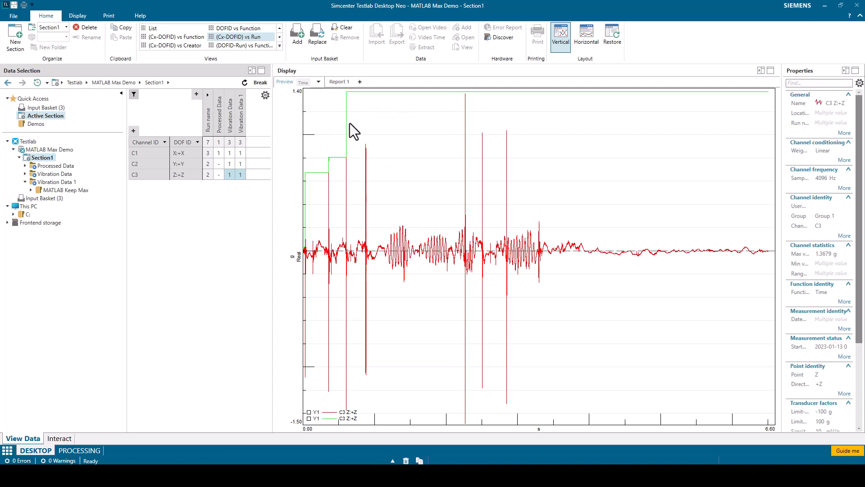
# Step: Examine channel C3's processed and original curves separately, ending with the original from Vibration Data
pyautogui.click(346, 95)
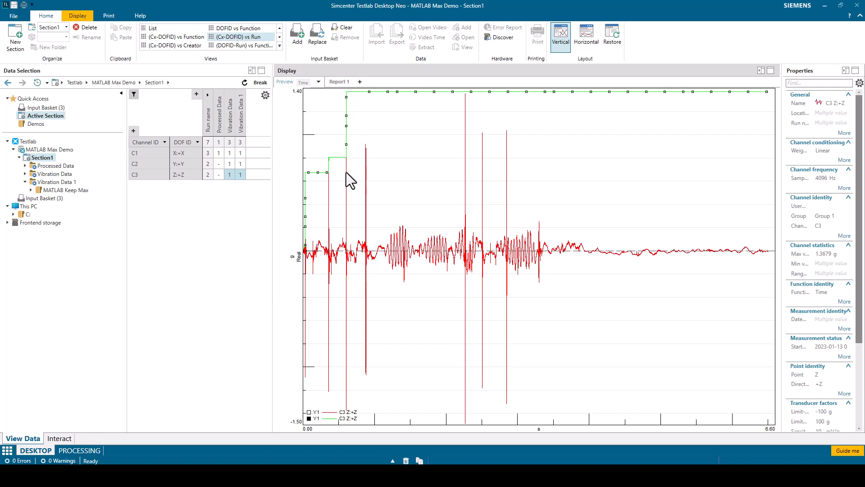
pyautogui.click(231, 177)
pyautogui.click(242, 175)
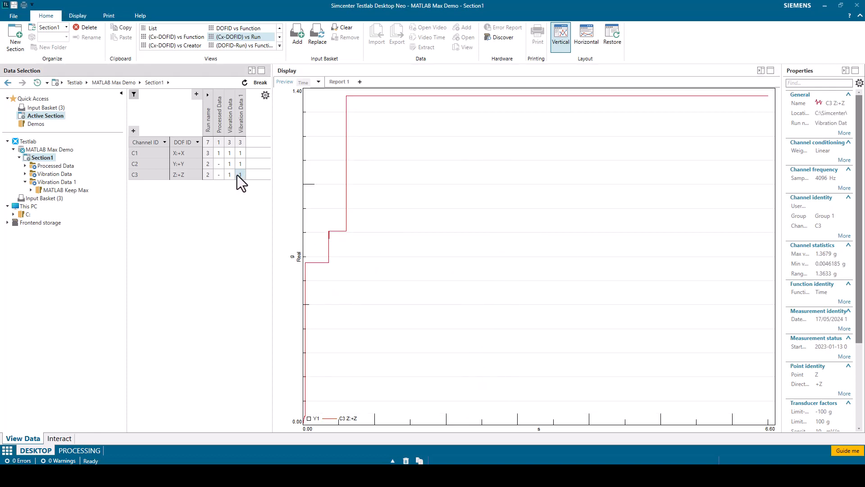
pyautogui.click(233, 174)
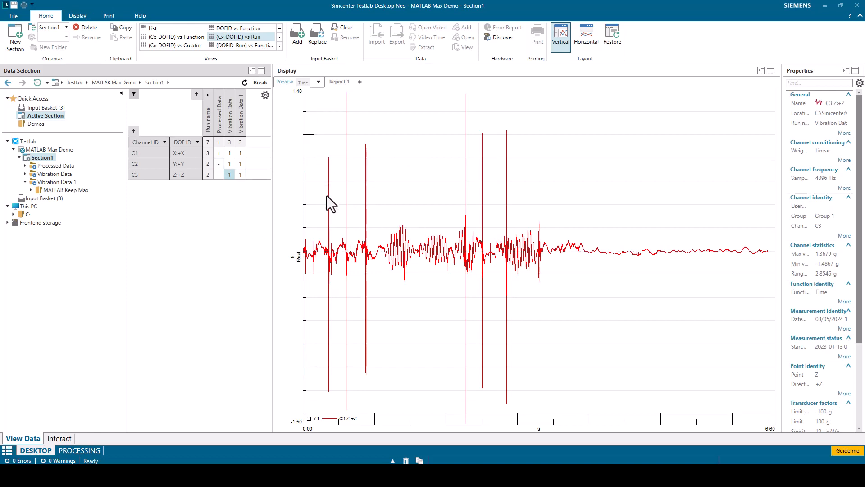
# Step: Return to the process and add an Export method below the MATLAB block, connecting MATLAB to it
pyautogui.click(94, 446)
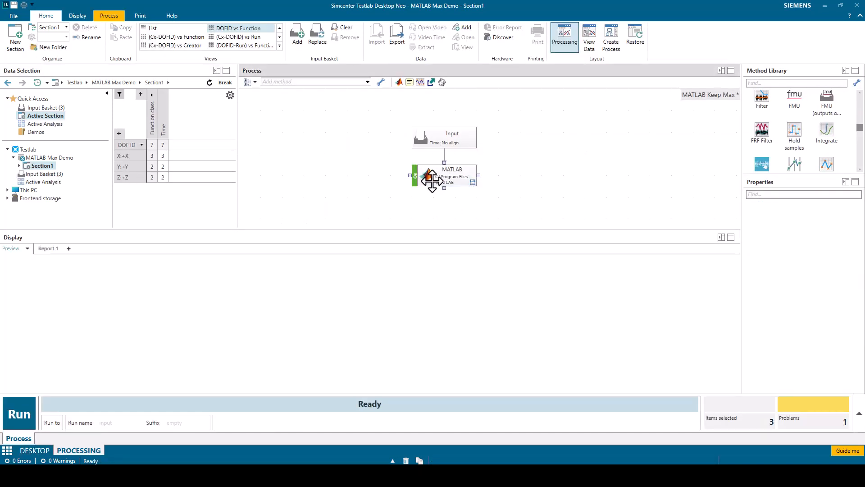
pyautogui.click(436, 176)
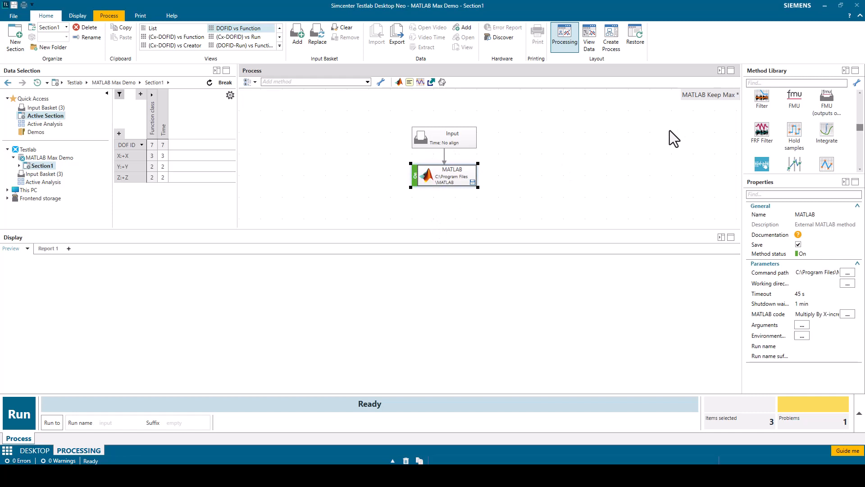
pyautogui.scroll(4, 837, 137)
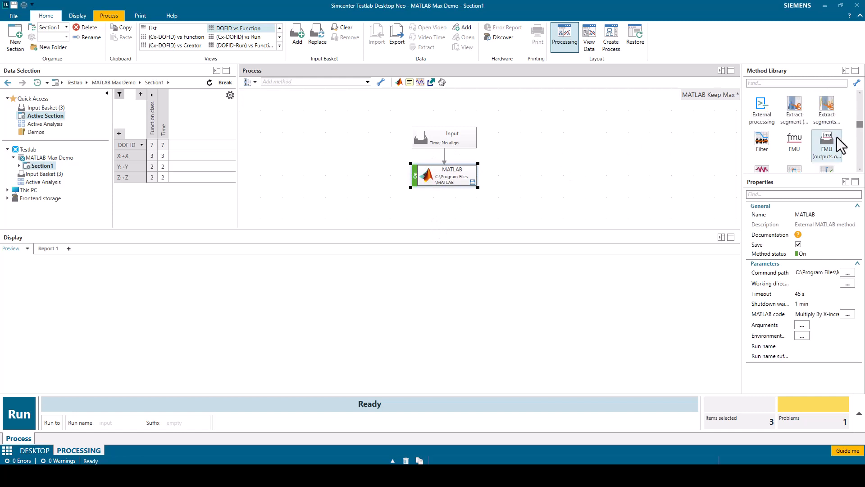
pyautogui.scroll(-3, 785, 132)
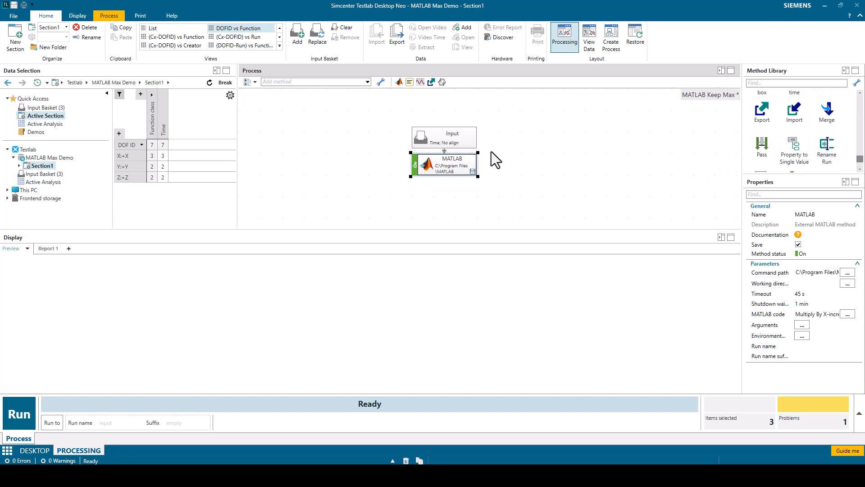
pyautogui.moveTo(783, 120); pyautogui.dragTo(466, 207)
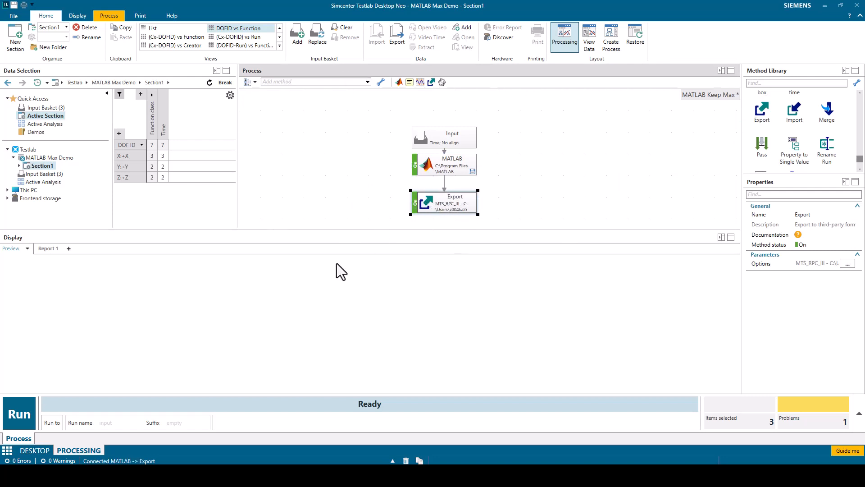
pyautogui.click(406, 198)
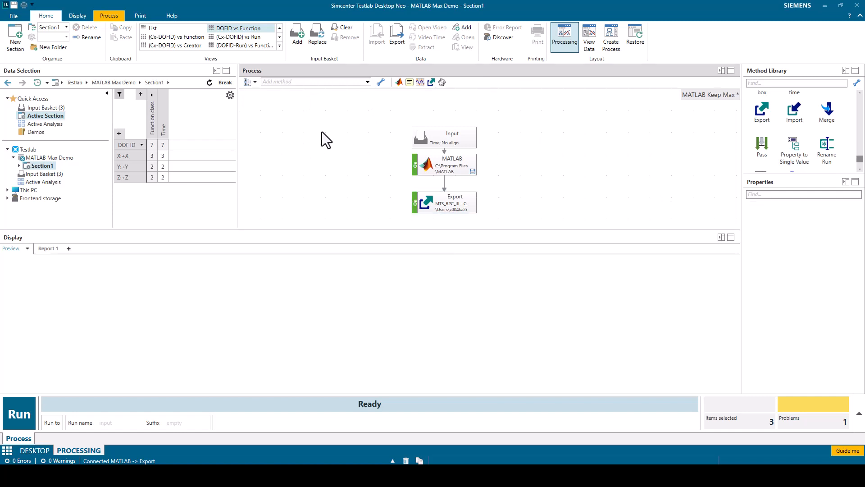